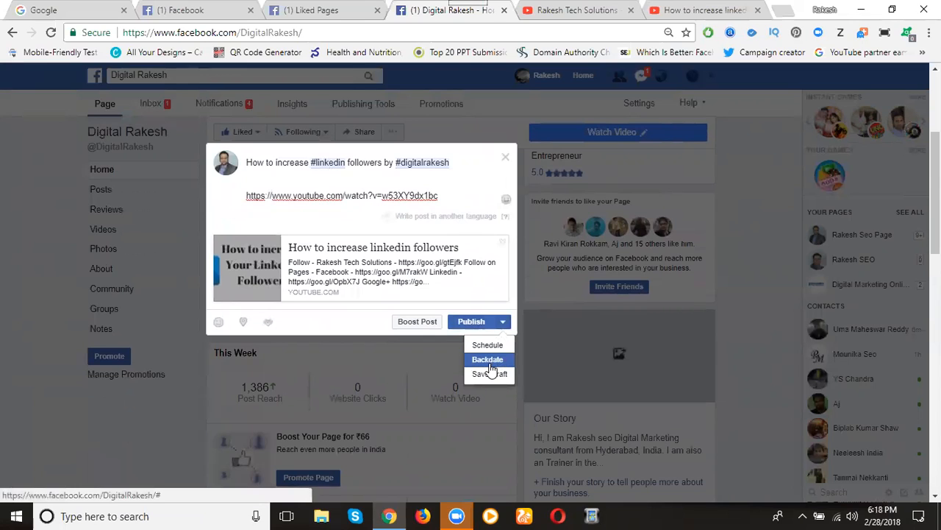
- Start backdating the LinkedIn followers post and set its year to 2017
{"action": "left_click", "coordinate": [488, 361]}
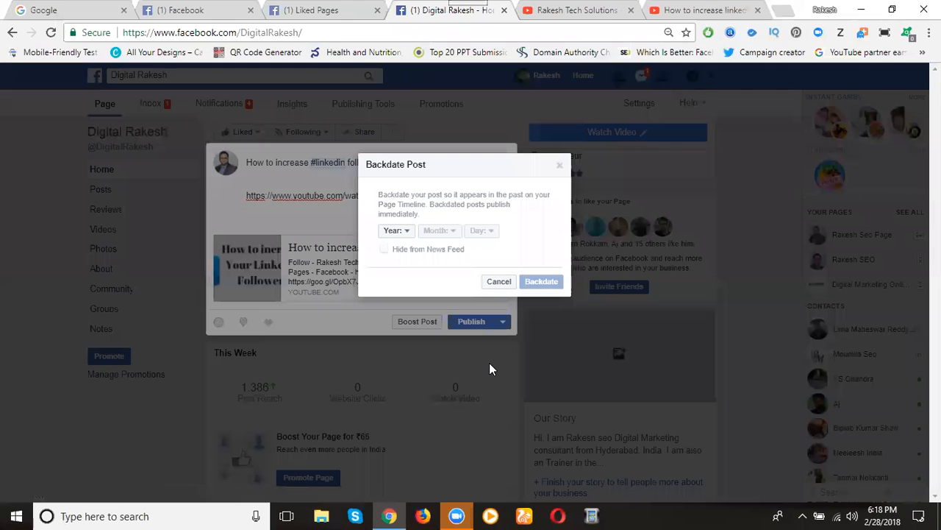
{"action": "left_click", "coordinate": [396, 232]}
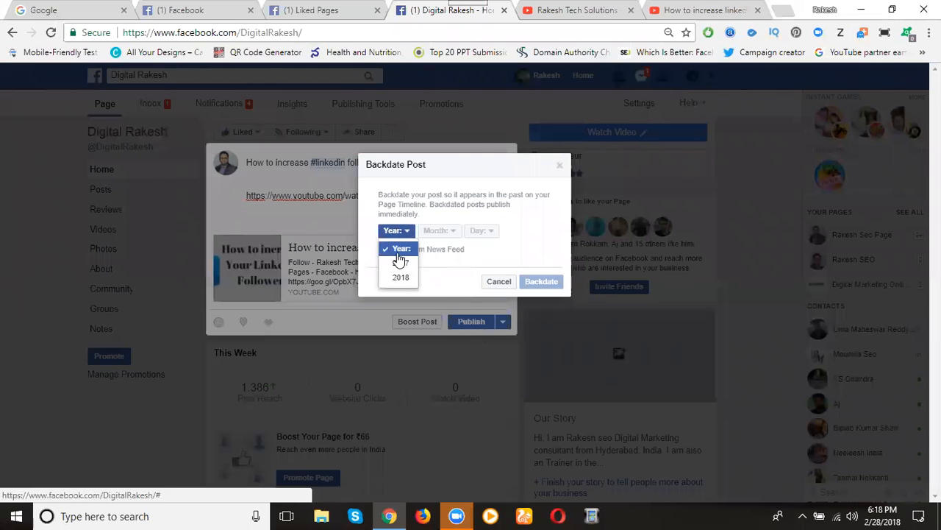
{"action": "left_click", "coordinate": [397, 261]}
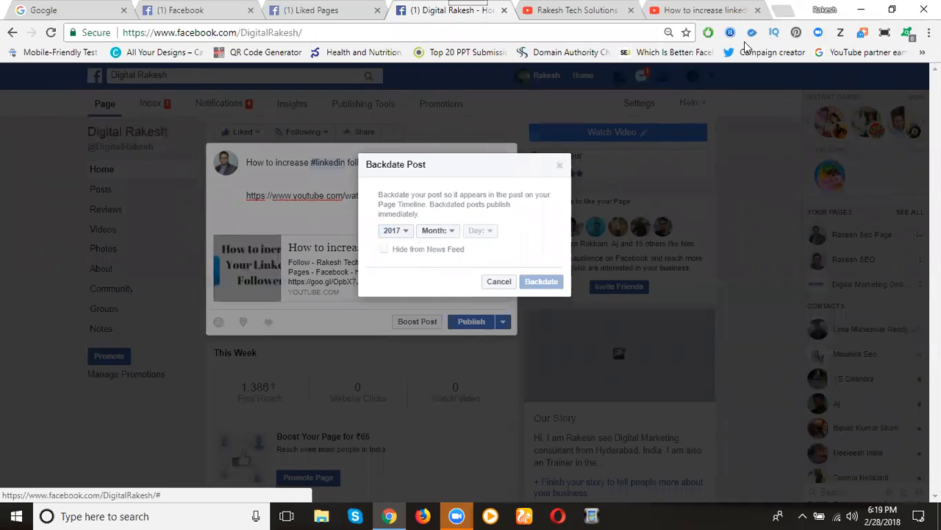
- Check the publication date of the LinkedIn followers video on YouTube, then return to the Facebook page
{"action": "left_click", "coordinate": [721, 10]}
{"action": "scroll", "coordinate": [370, 244], "scroll_direction": "down", "scroll_amount": 3}
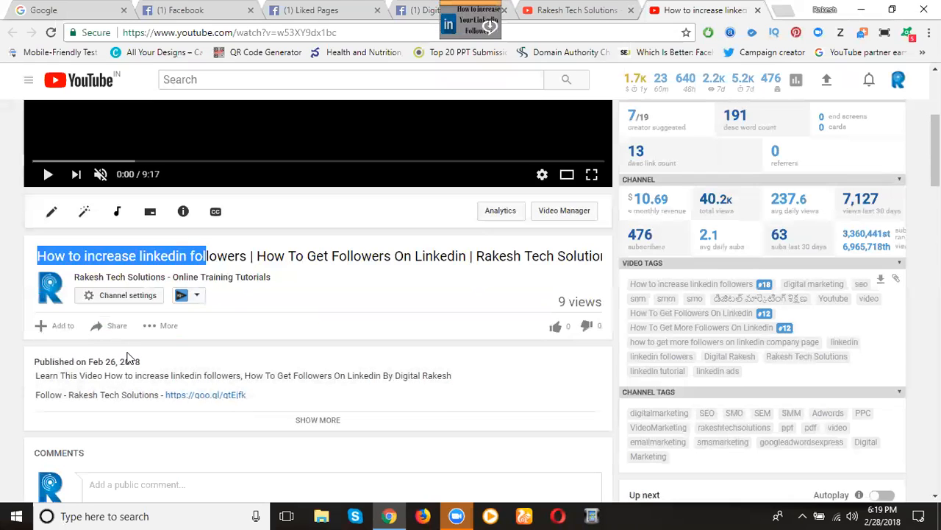
{"action": "left_click", "coordinate": [424, 12]}
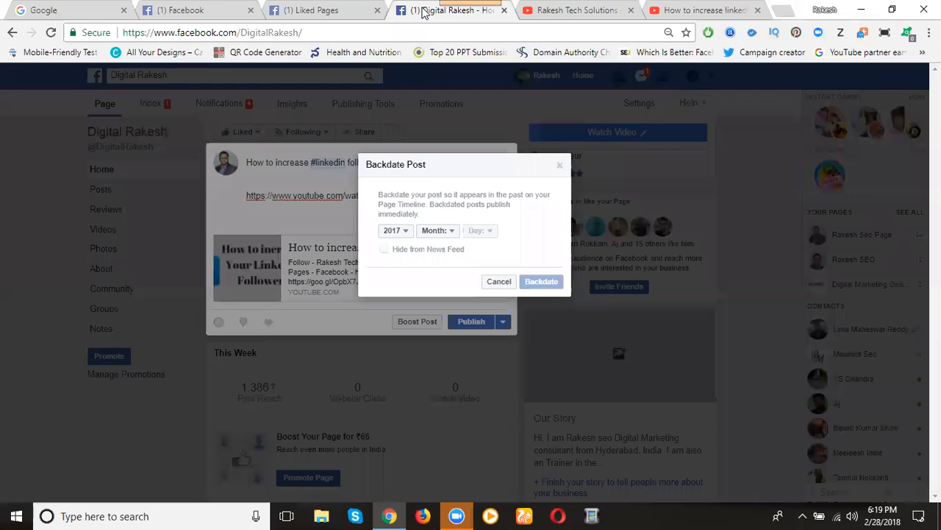
- Set the backdate month to December and the day to 26, and publish the backdated post
{"action": "left_click", "coordinate": [434, 232]}
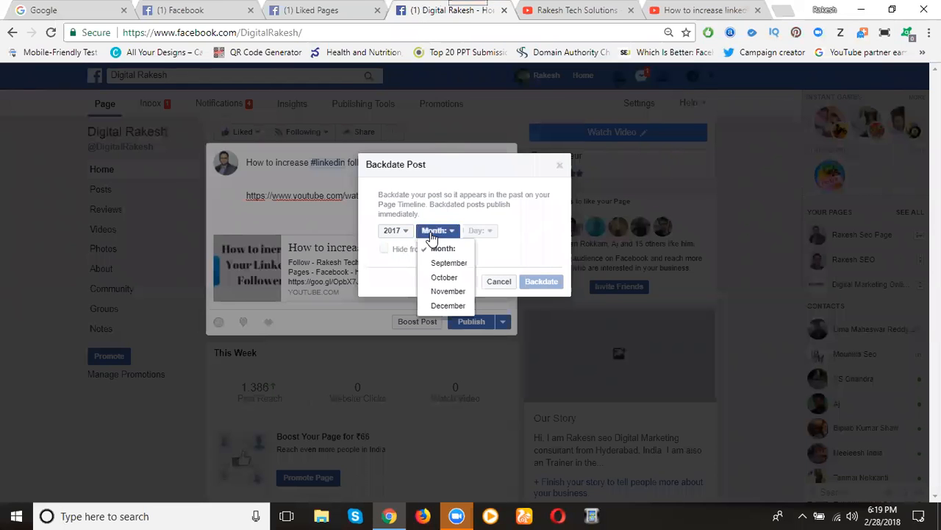
{"action": "left_click", "coordinate": [435, 307]}
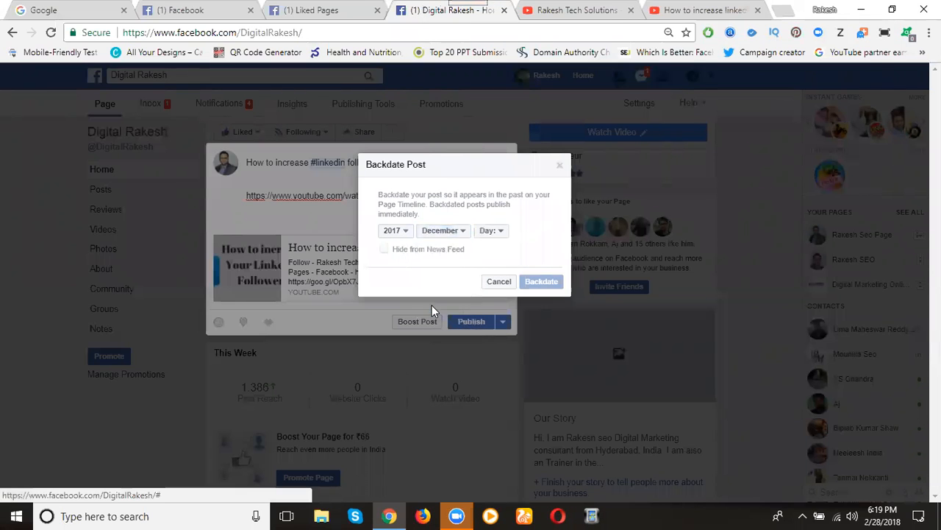
{"action": "left_click", "coordinate": [490, 231]}
{"action": "scroll", "coordinate": [489, 312], "scroll_direction": "down", "scroll_amount": 4}
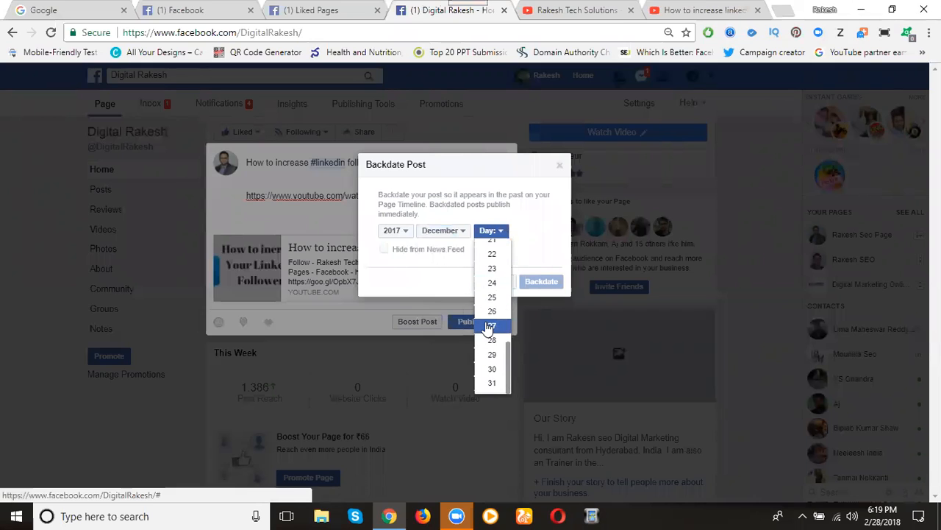
{"action": "left_click", "coordinate": [489, 318]}
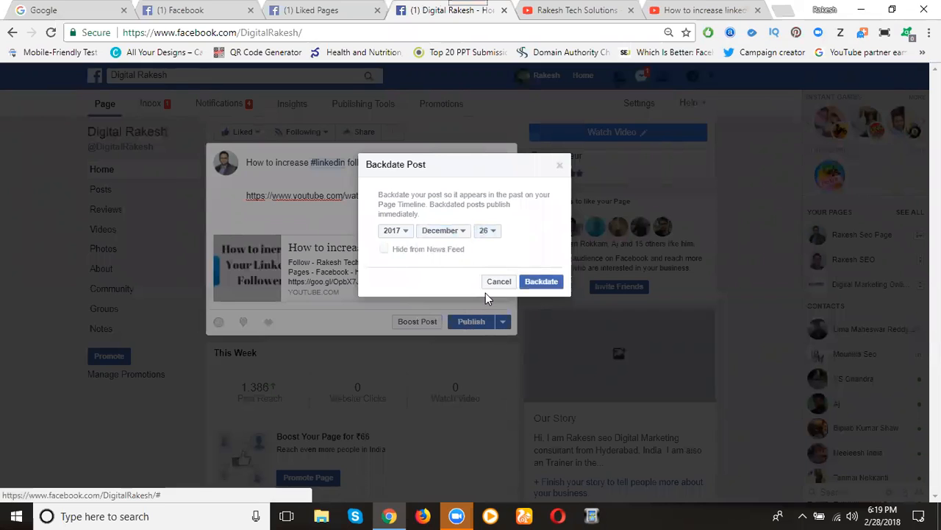
{"action": "left_click", "coordinate": [445, 233]}
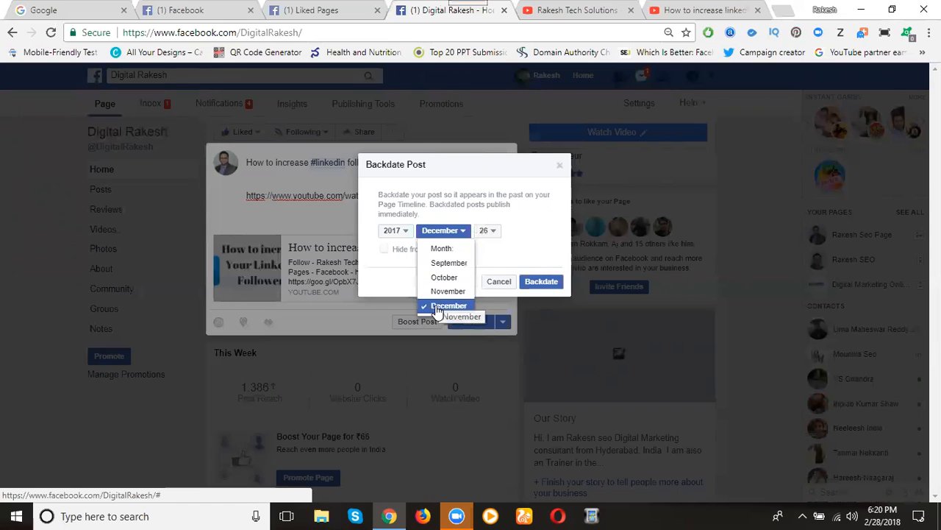
{"action": "left_click", "coordinate": [442, 304]}
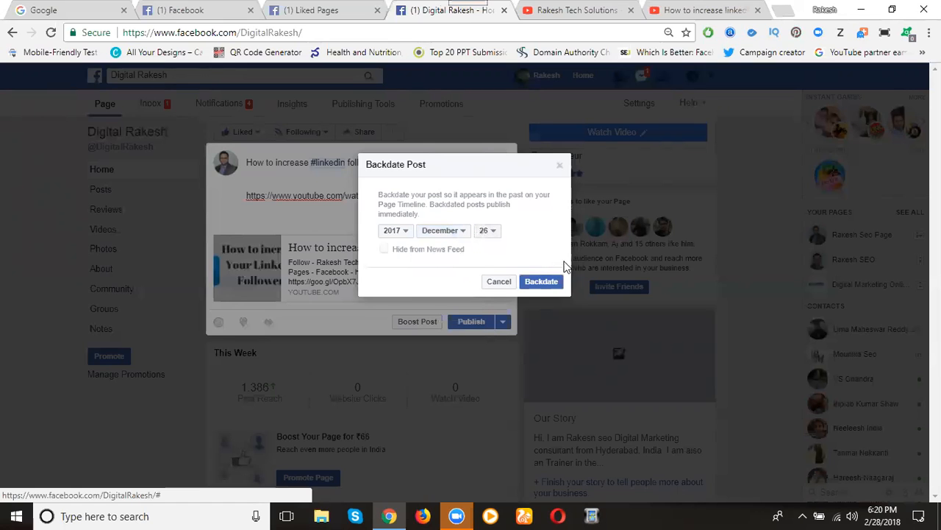
{"action": "left_click", "coordinate": [548, 281]}
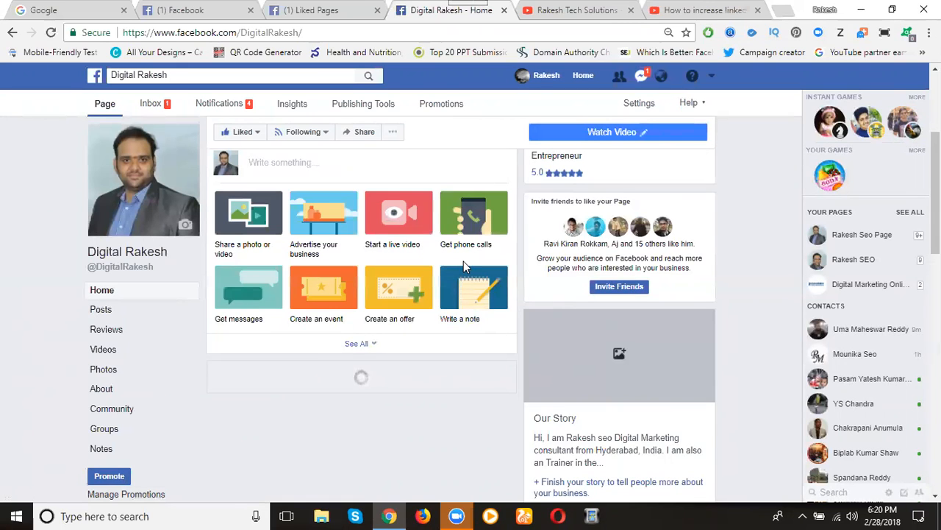
{"action": "scroll", "coordinate": [463, 263], "scroll_direction": "down", "scroll_amount": 1}
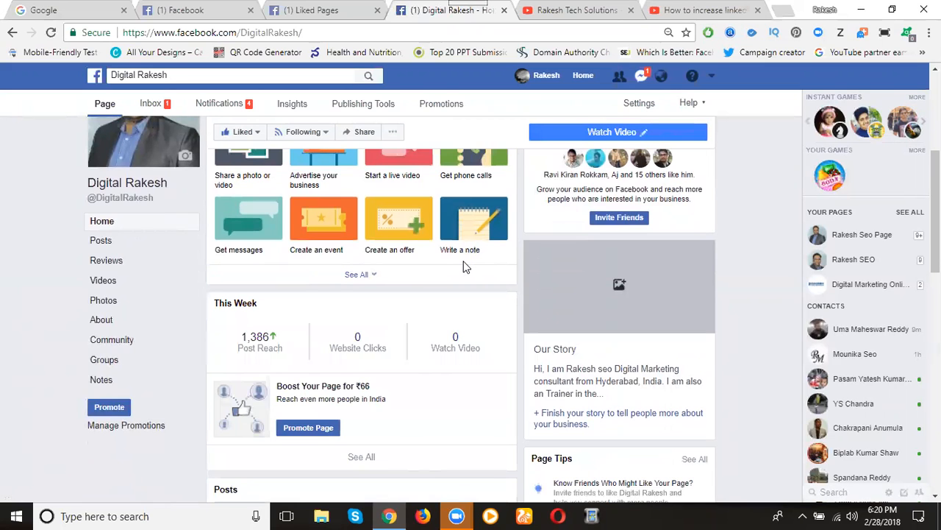
- Open the "How to promote your website on facebook" video from the YouTube channel in a new tab, copy its URL and close the old video's tab
{"action": "left_click", "coordinate": [587, 12]}
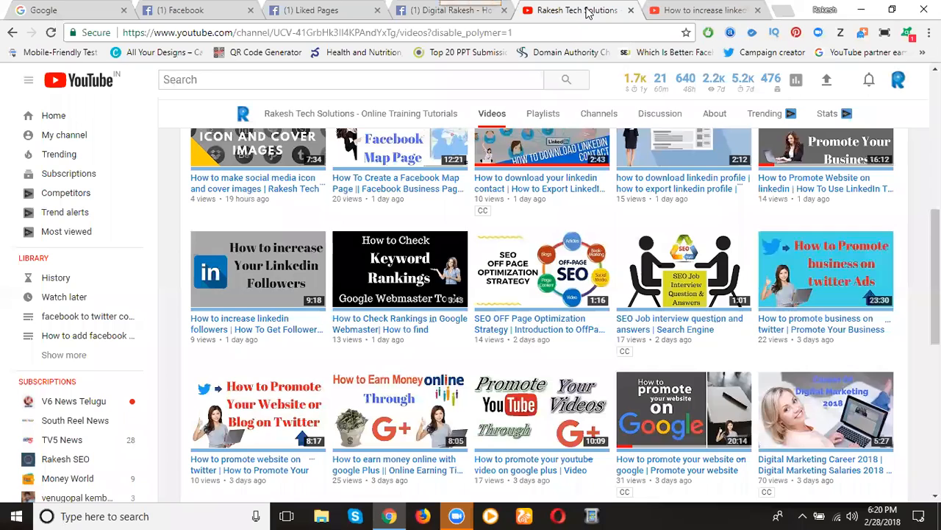
{"action": "scroll", "coordinate": [578, 254], "scroll_direction": "up", "scroll_amount": 4}
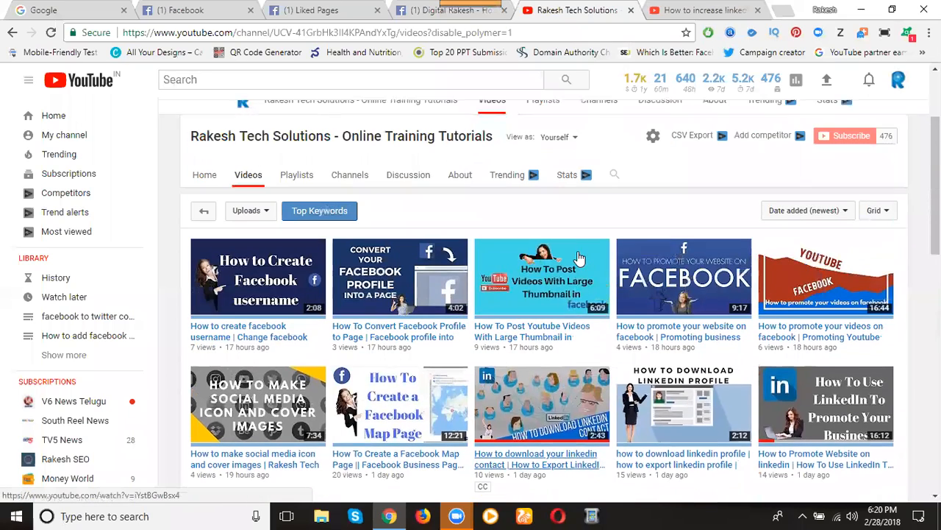
{"action": "scroll", "coordinate": [581, 254], "scroll_direction": "down", "scroll_amount": 1}
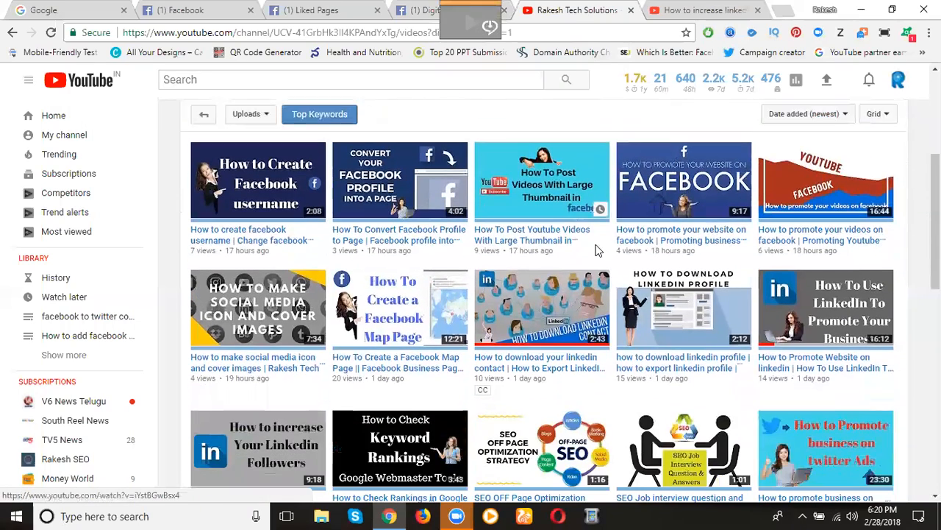
{"action": "middle_click", "coordinate": [661, 178]}
{"action": "left_click", "coordinate": [609, 11]}
{"action": "left_click", "coordinate": [402, 33]}
{"action": "key", "text": "ctrl+c"}
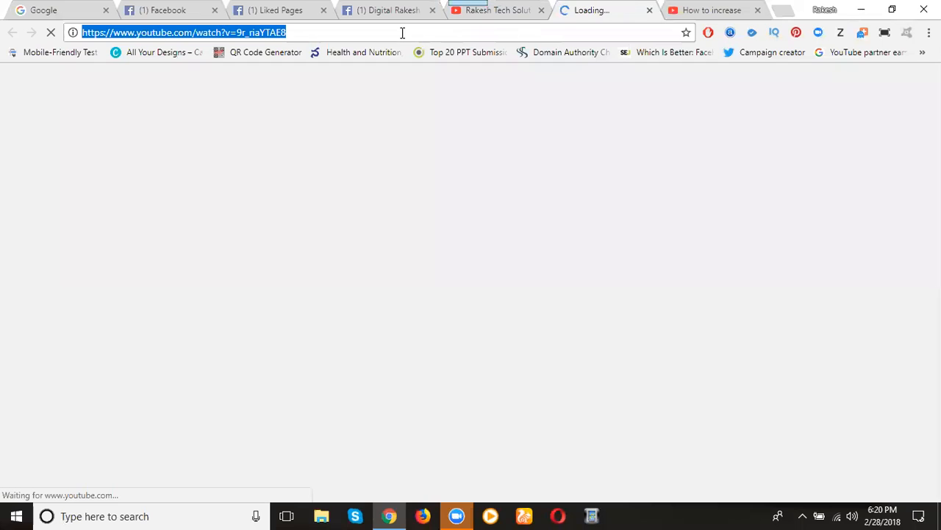
{"action": "left_click", "coordinate": [758, 11]}
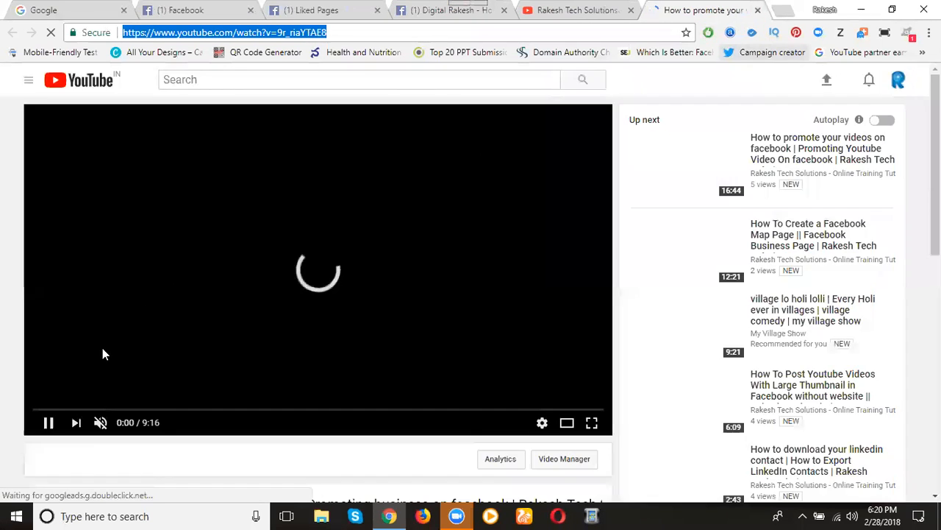
- Start a new post on the Facebook page and paste the copied YouTube video link below some blank lines
{"action": "left_click", "coordinate": [423, 10]}
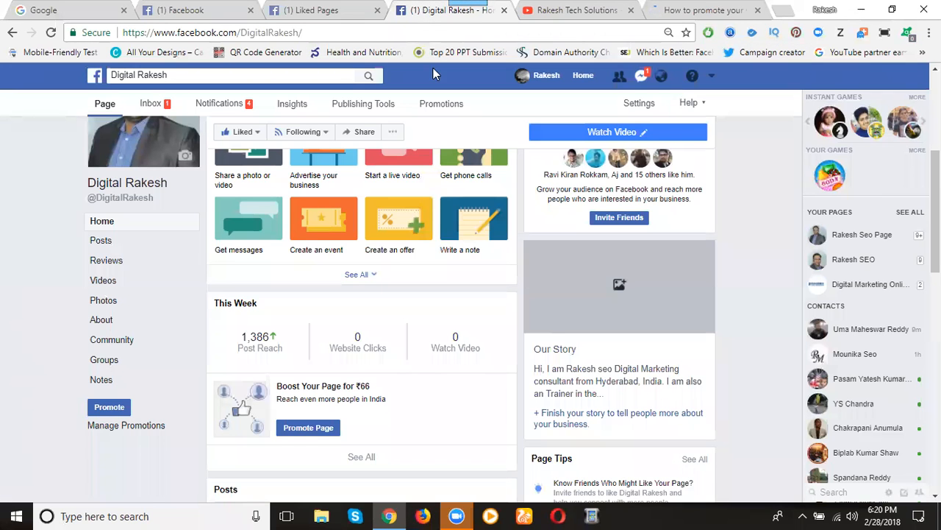
{"action": "scroll", "coordinate": [389, 267], "scroll_direction": "up", "scroll_amount": 3}
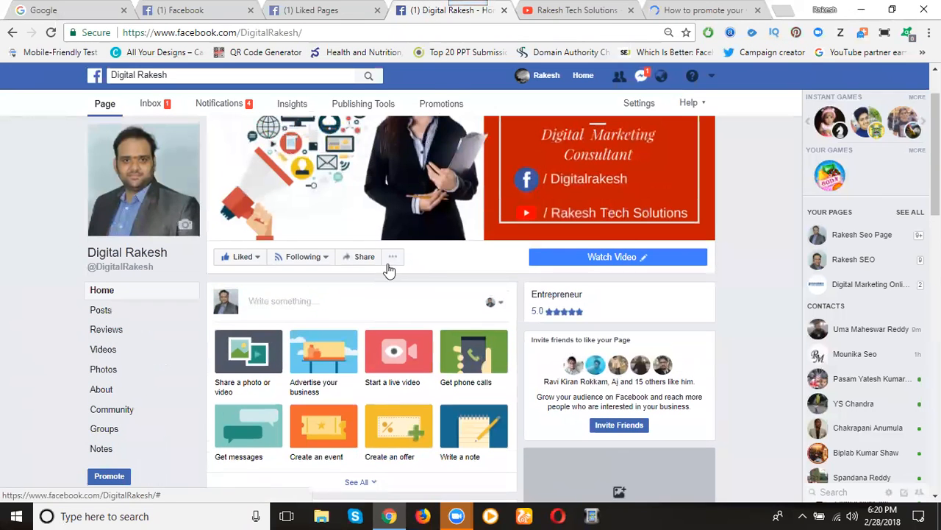
{"action": "left_click", "coordinate": [333, 303]}
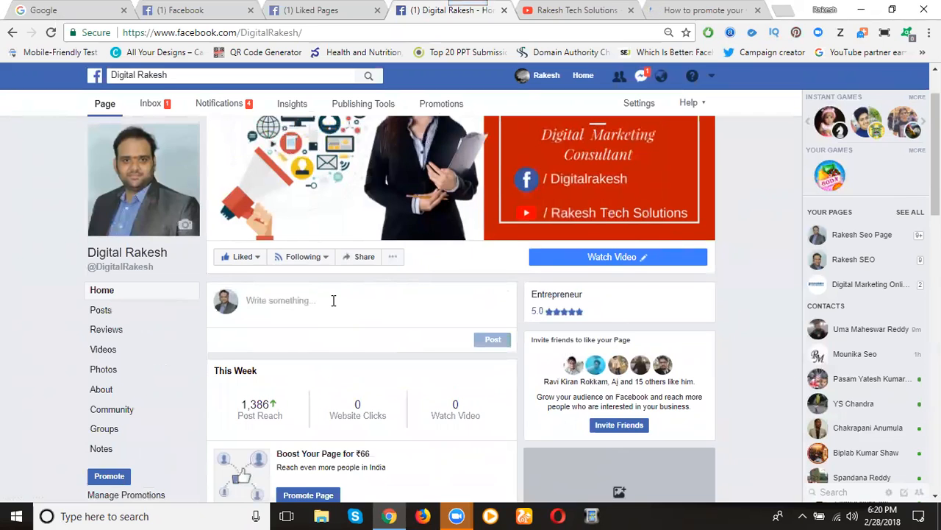
{"action": "left_click", "coordinate": [333, 300]}
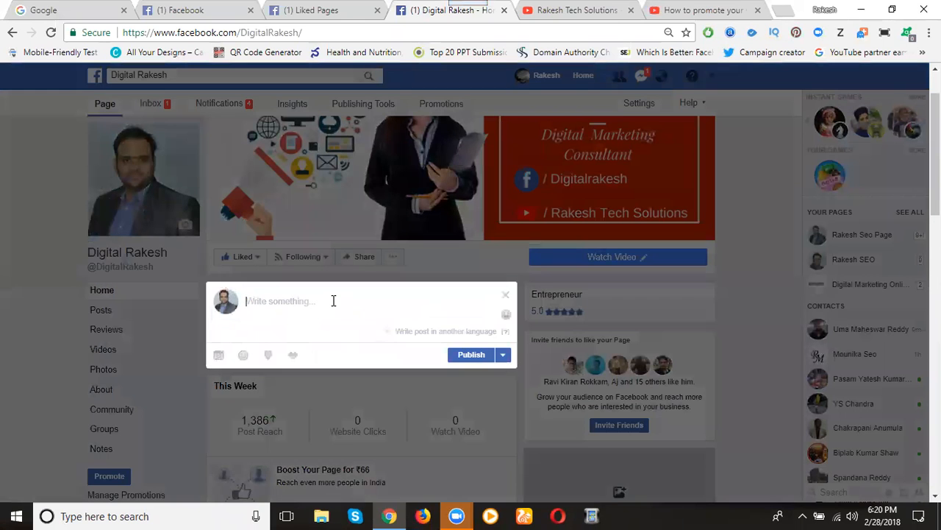
{"action": "key", "text": "ctrl+v"}
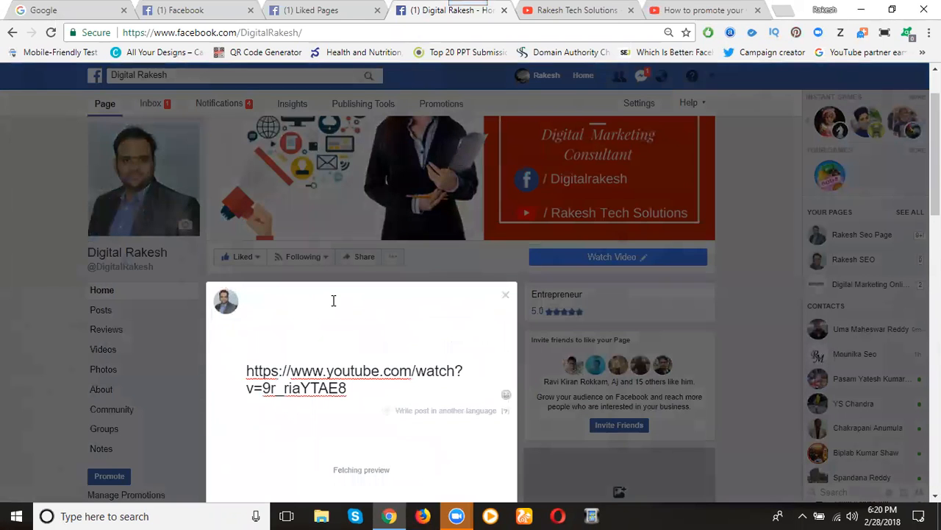
- Copy "How to promote your website on facebook" from the YouTube video's title and paste it above the link in the Facebook post
{"action": "left_click", "coordinate": [674, 10]}
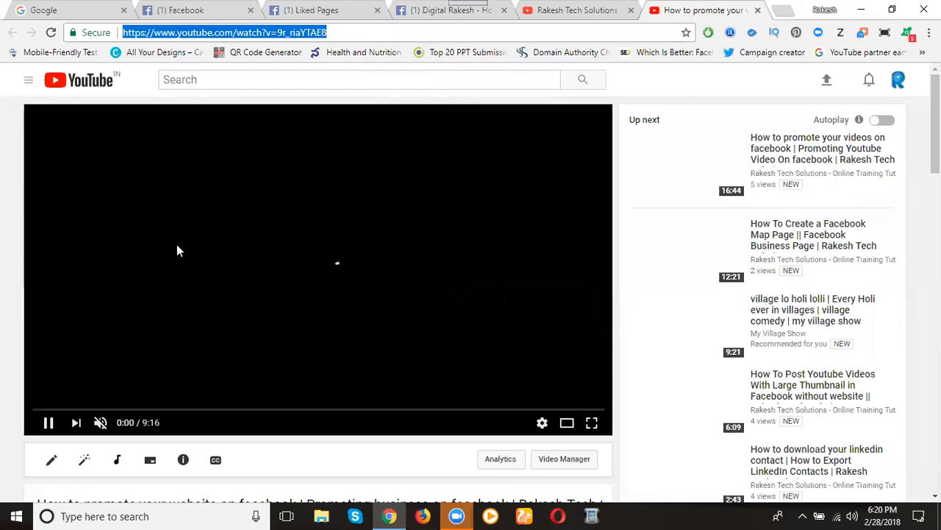
{"action": "scroll", "coordinate": [80, 269], "scroll_direction": "down", "scroll_amount": 3}
{"action": "left_click_drag", "start_coordinate": [33, 294], "coordinate": [221, 296]}
{"action": "scroll", "coordinate": [266, 294], "scroll_direction": "up", "scroll_amount": 2}
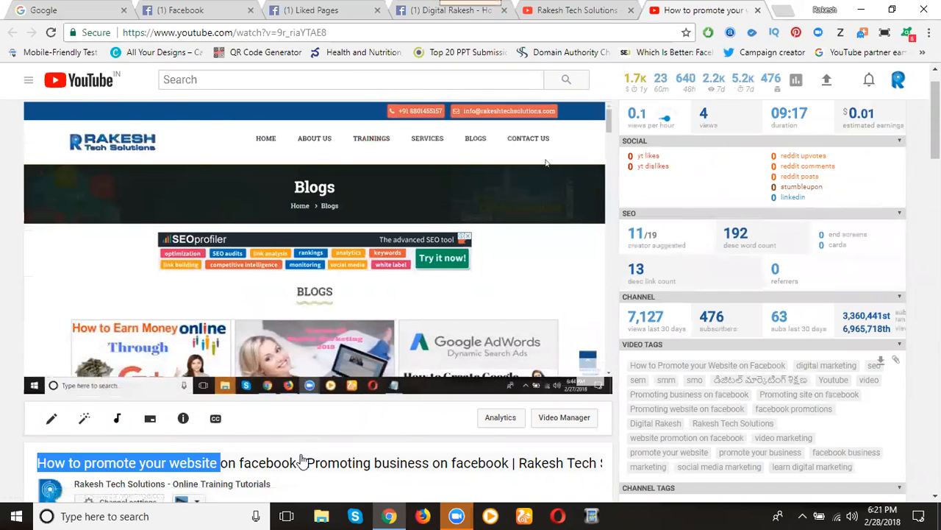
{"action": "scroll", "coordinate": [262, 410], "scroll_direction": "down", "scroll_amount": 2}
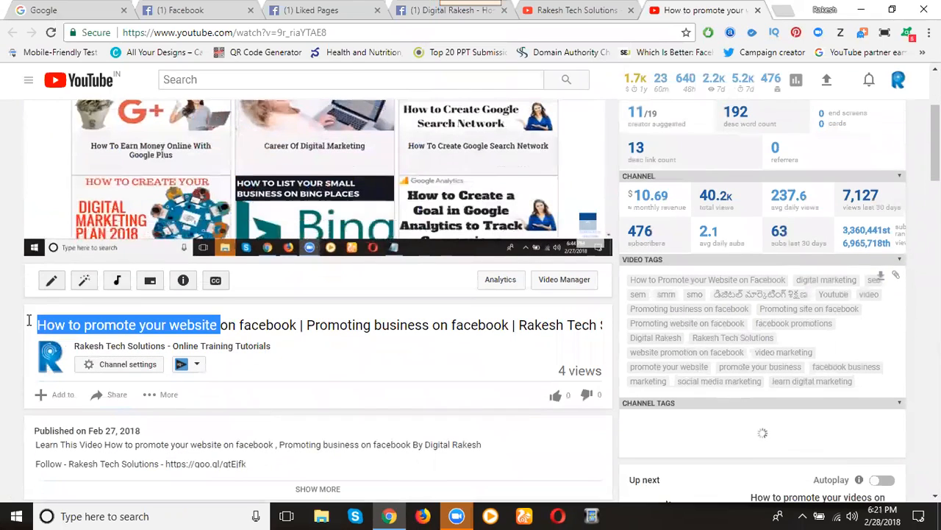
{"action": "left_click", "coordinate": [25, 318]}
{"action": "left_click_drag", "start_coordinate": [35, 324], "coordinate": [296, 325]}
{"action": "key", "text": "ctrl+c"}
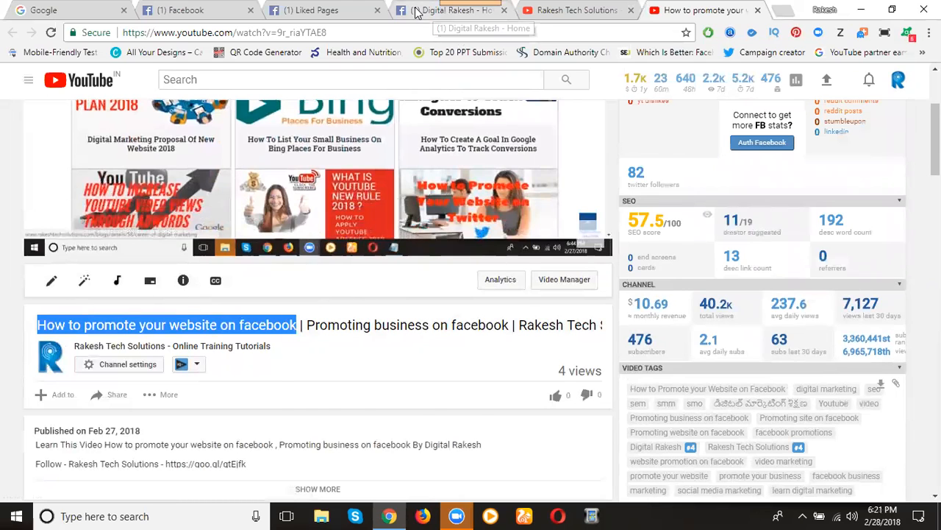
{"action": "left_click", "coordinate": [445, 11]}
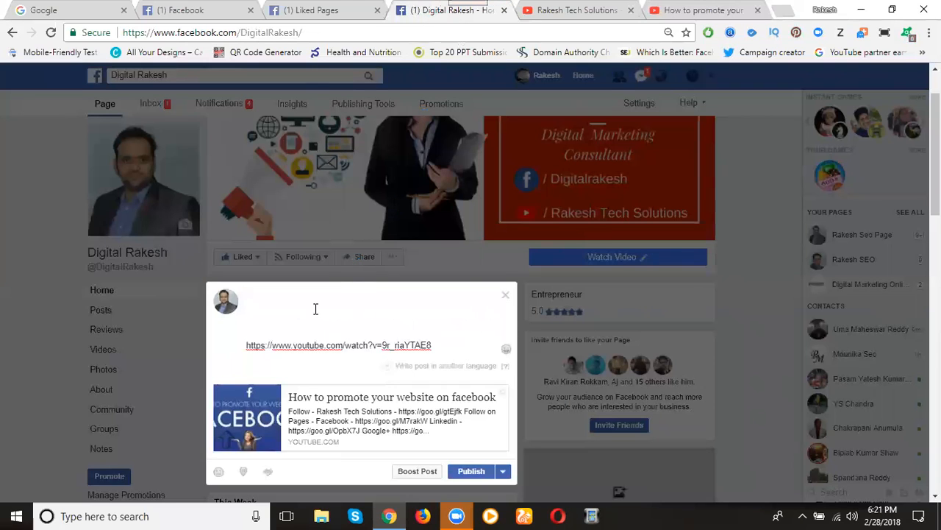
{"action": "key", "text": "ctrl+v"}
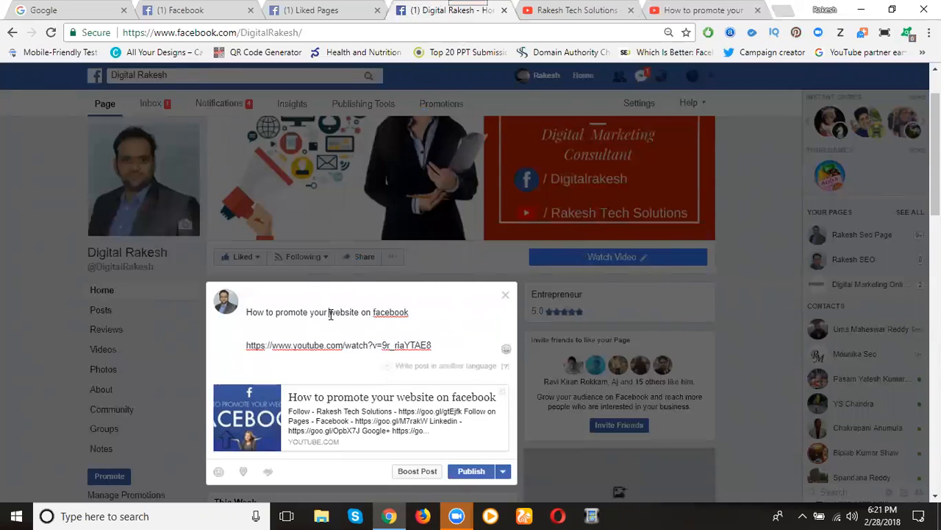
- Turn "website" and "facebook" in the post text into hashtags and append "by #digitalrakesh"
{"action": "left_click", "coordinate": [329, 312]}
{"action": "type", "text": "#"}
{"action": "left_click", "coordinate": [378, 312]}
{"action": "type", "text": "#facebook"}
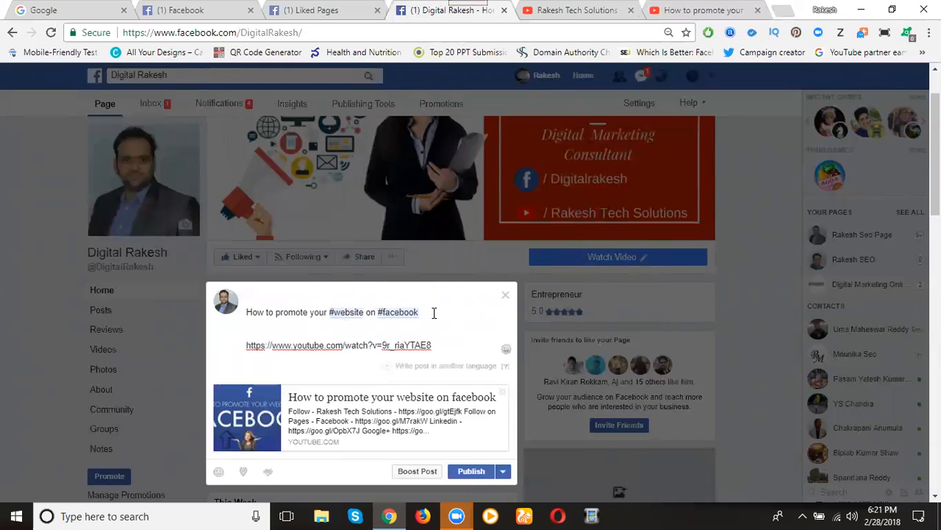
{"action": "type", "text": " by #digitalrakesh"}
- Add a check-in at Rakesh Tech Solutions to the post by searching for "rakesh"
{"action": "scroll", "coordinate": [486, 285], "scroll_direction": "down", "scroll_amount": 3}
{"action": "left_click", "coordinate": [245, 268]}
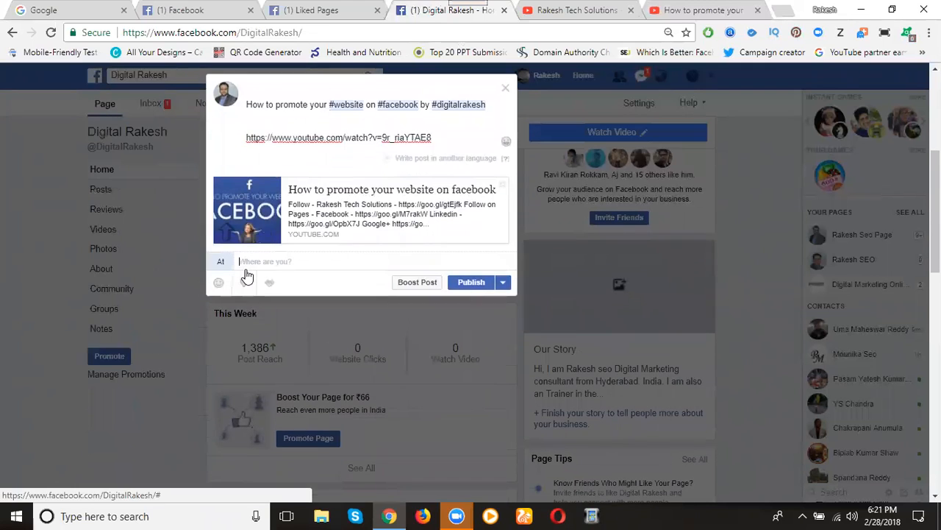
{"action": "type", "text": "rakesh"}
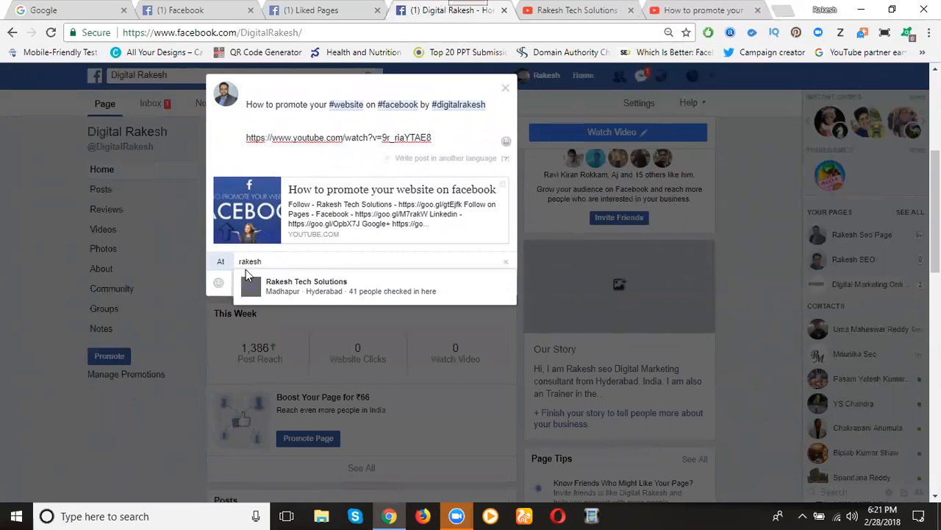
{"action": "left_click", "coordinate": [262, 286]}
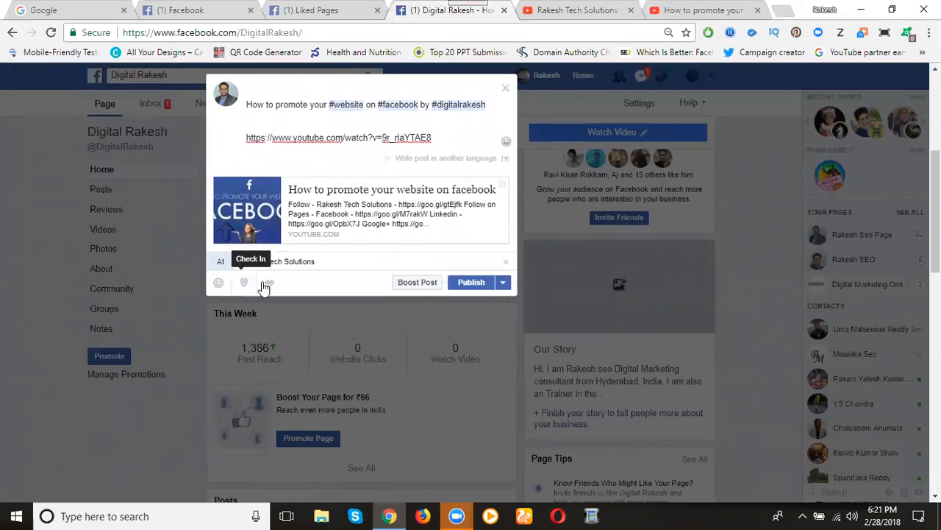
- Open the scheduling options for the post and display the publication date calendar
{"action": "left_click", "coordinate": [504, 278]}
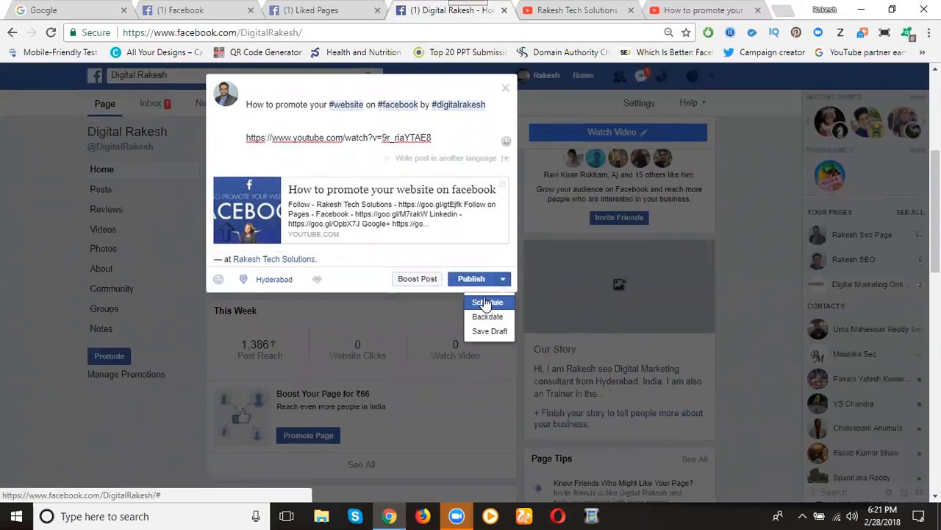
{"action": "left_click", "coordinate": [486, 302]}
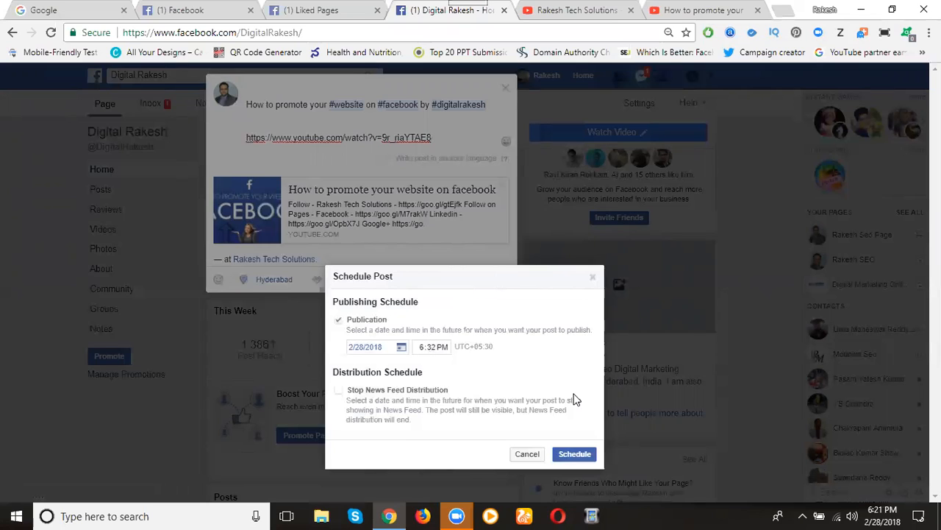
{"action": "left_click", "coordinate": [401, 349]}
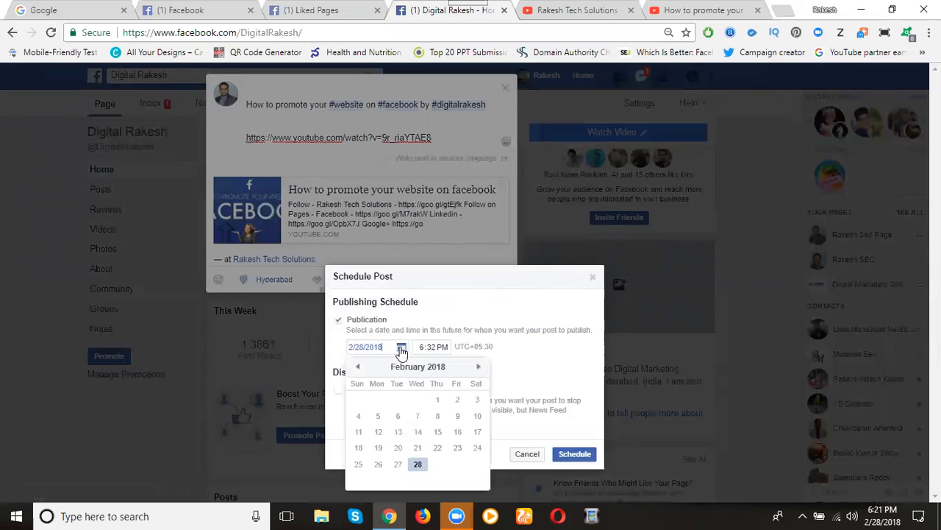
- Examine the calendar months after February 2018 to see how far ahead the post can be scheduled
{"action": "left_click", "coordinate": [476, 367]}
{"action": "left_click", "coordinate": [476, 368]}
{"action": "left_click", "coordinate": [476, 368]}
{"action": "left_click", "coordinate": [476, 367]}
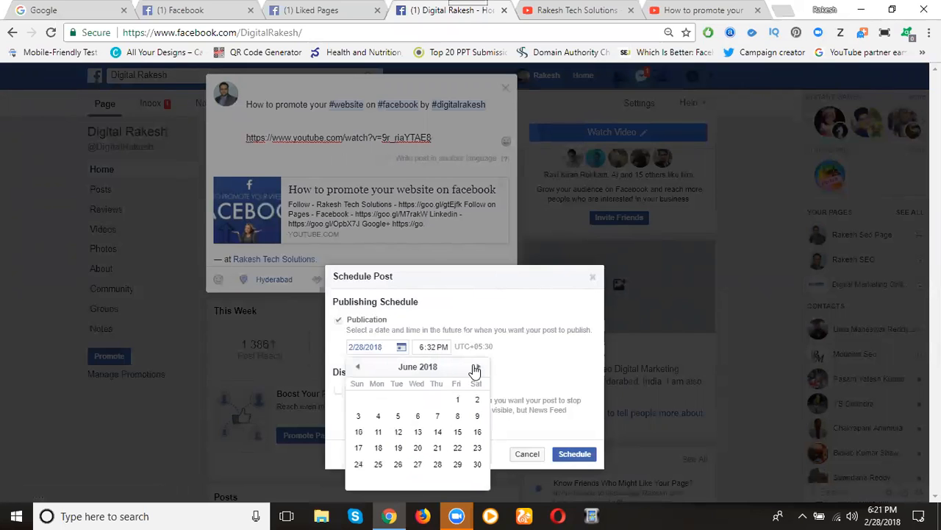
{"action": "left_click", "coordinate": [477, 368]}
{"action": "left_click", "coordinate": [477, 367]}
{"action": "left_click", "coordinate": [477, 368]}
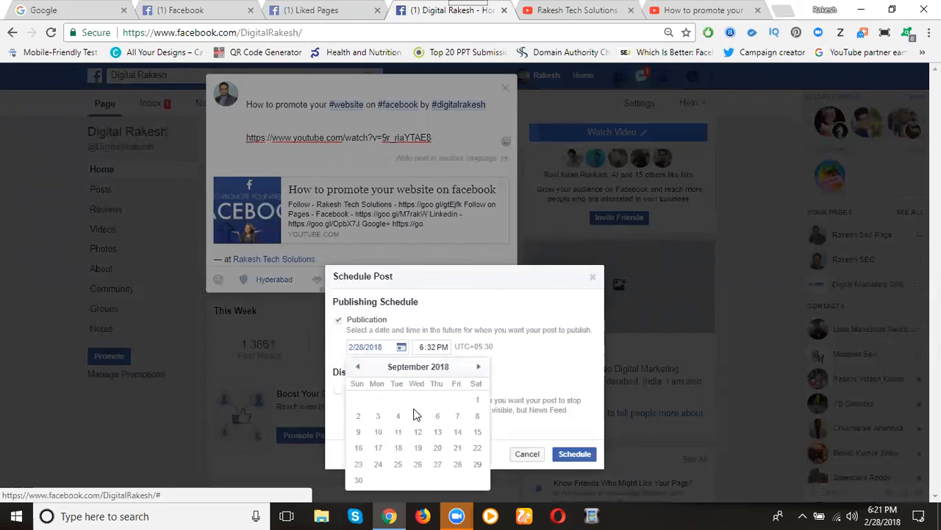
{"action": "left_click", "coordinate": [357, 367]}
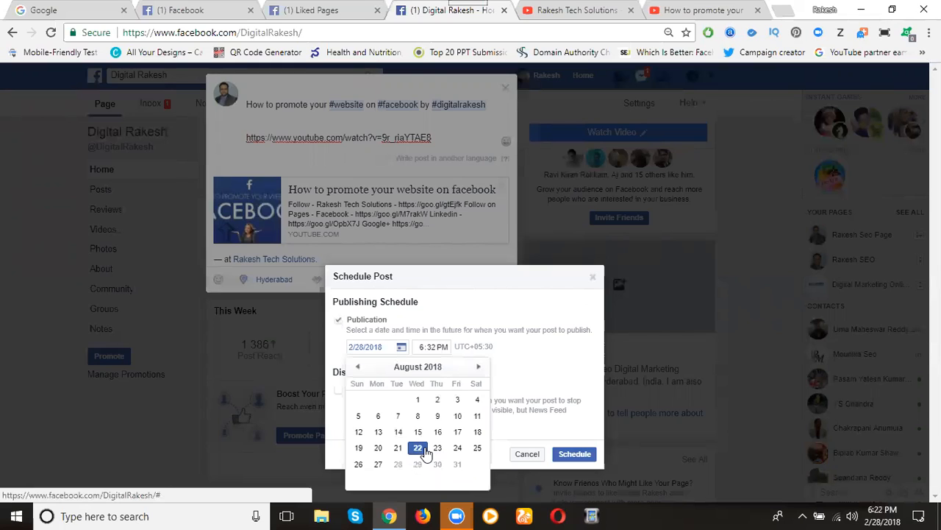
{"action": "left_click", "coordinate": [359, 367]}
{"action": "left_click", "coordinate": [360, 367]}
{"action": "left_click", "coordinate": [360, 367]}
{"action": "left_click", "coordinate": [359, 367]}
{"action": "left_click", "coordinate": [360, 367]}
{"action": "left_click", "coordinate": [360, 367]}
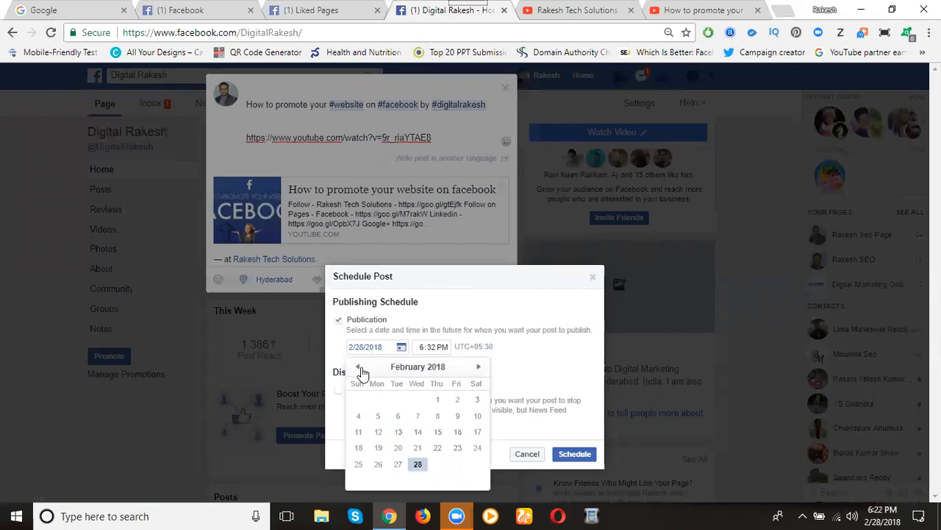
- Schedule the post for publication on 3/1/2018 at 12:01 AM
{"action": "left_click", "coordinate": [478, 366]}
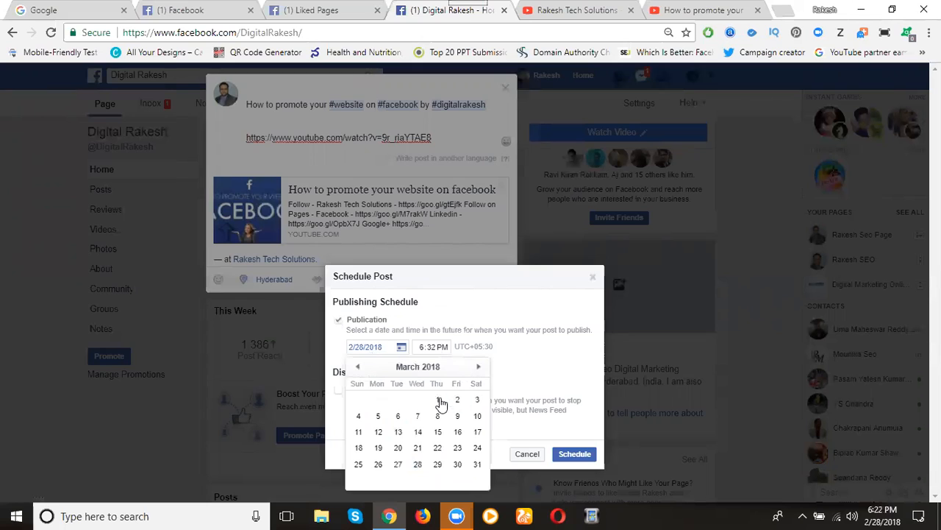
{"action": "left_click", "coordinate": [439, 401]}
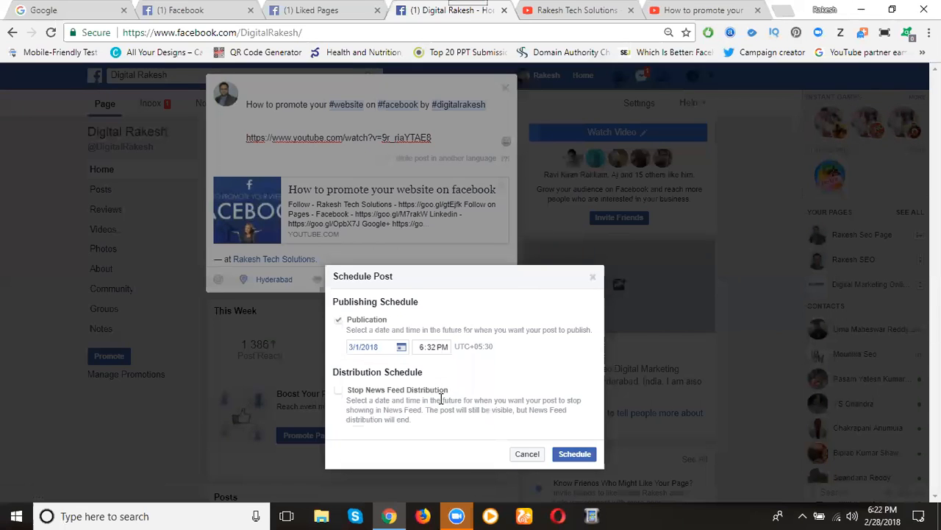
{"action": "left_click", "coordinate": [425, 351]}
{"action": "left_click", "coordinate": [434, 352]}
{"action": "type", "text": "00"}
{"action": "left_click", "coordinate": [444, 356]}
{"action": "type", "text": "a"}
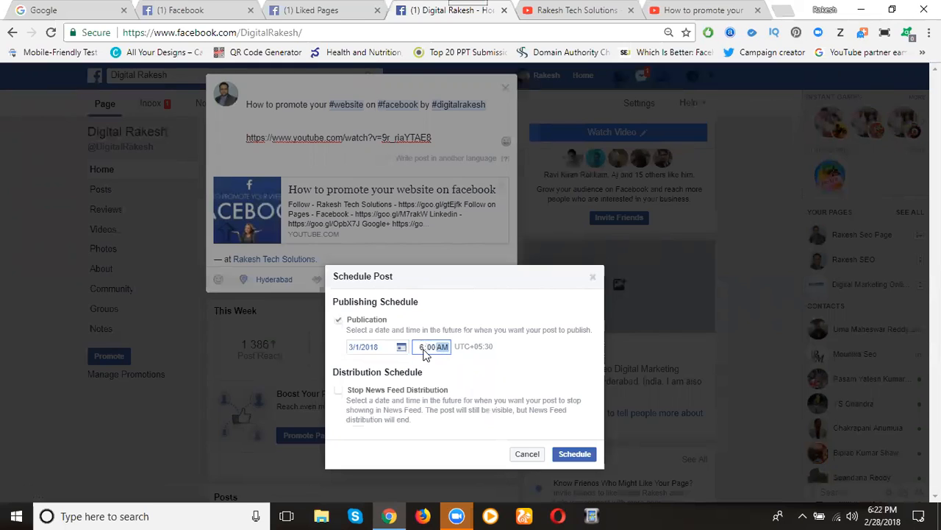
{"action": "left_click", "coordinate": [423, 351]}
{"action": "type", "text": "12"}
{"action": "key", "text": "Tab"}
{"action": "type", "text": "1"}
{"action": "left_click", "coordinate": [565, 456]}
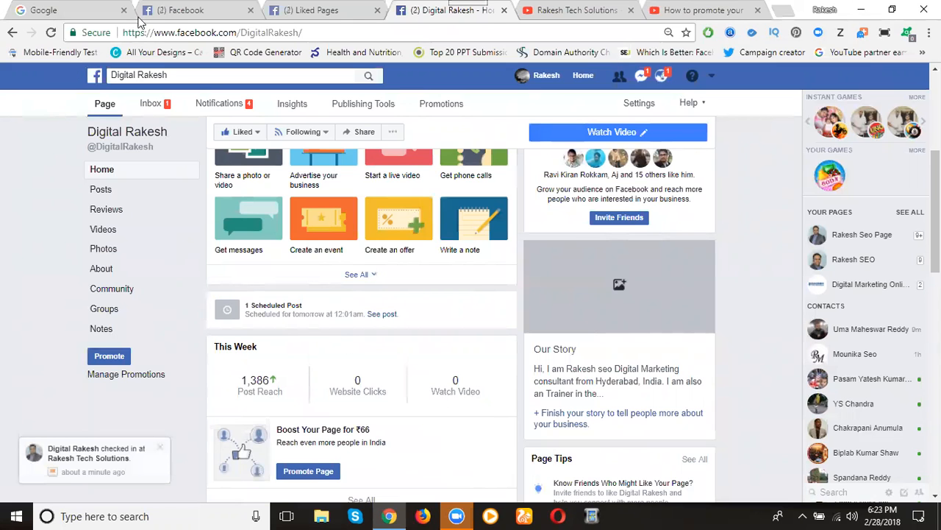
- Switch to the Facebook news feed and open the personal profile's timeline
{"action": "left_click", "coordinate": [190, 13]}
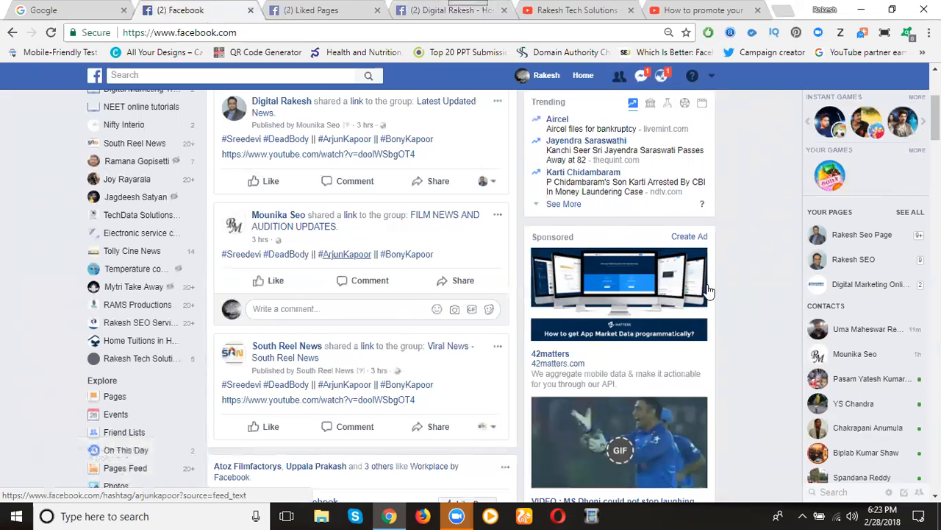
{"action": "scroll", "coordinate": [761, 238], "scroll_direction": "up", "scroll_amount": 3}
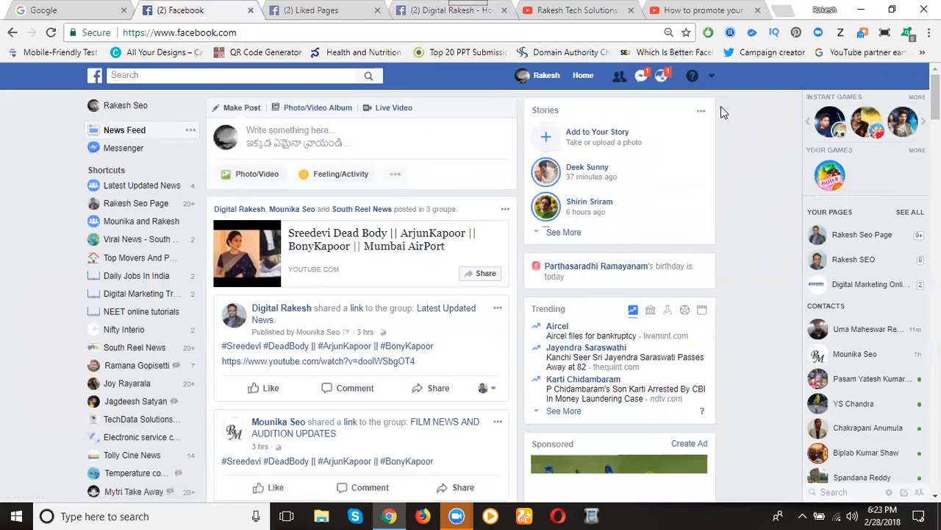
{"action": "left_click", "coordinate": [539, 79]}
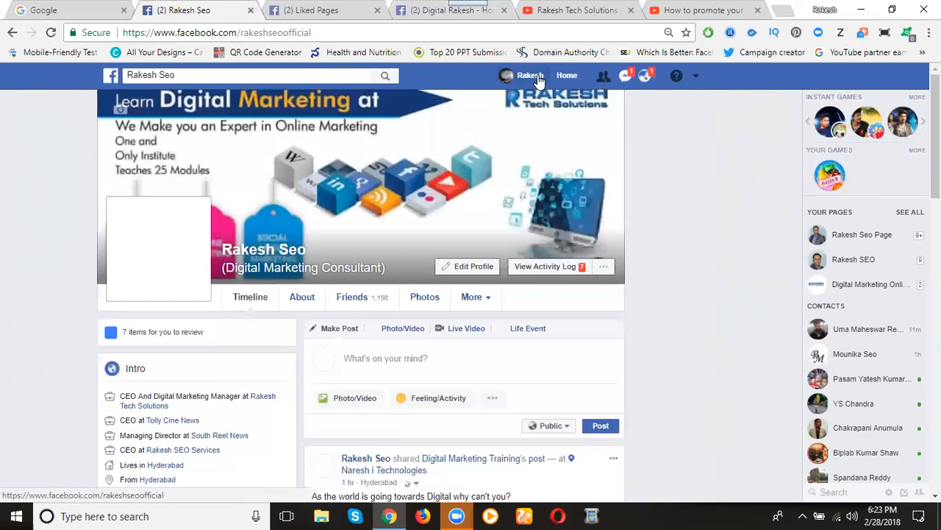
{"action": "scroll", "coordinate": [497, 95], "scroll_direction": "down", "scroll_amount": 1}
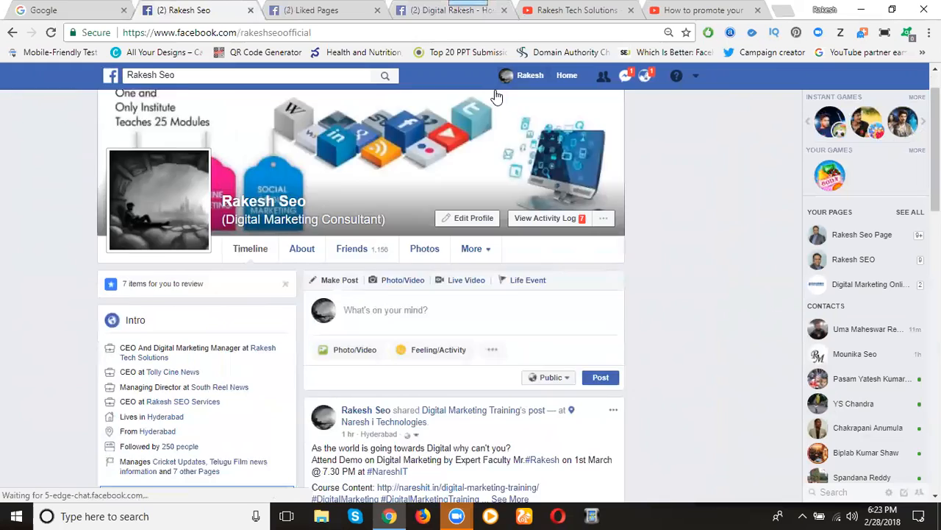
{"action": "scroll", "coordinate": [496, 95], "scroll_direction": "down", "scroll_amount": 3}
{"action": "scroll", "coordinate": [547, 180], "scroll_direction": "up", "scroll_amount": 3}
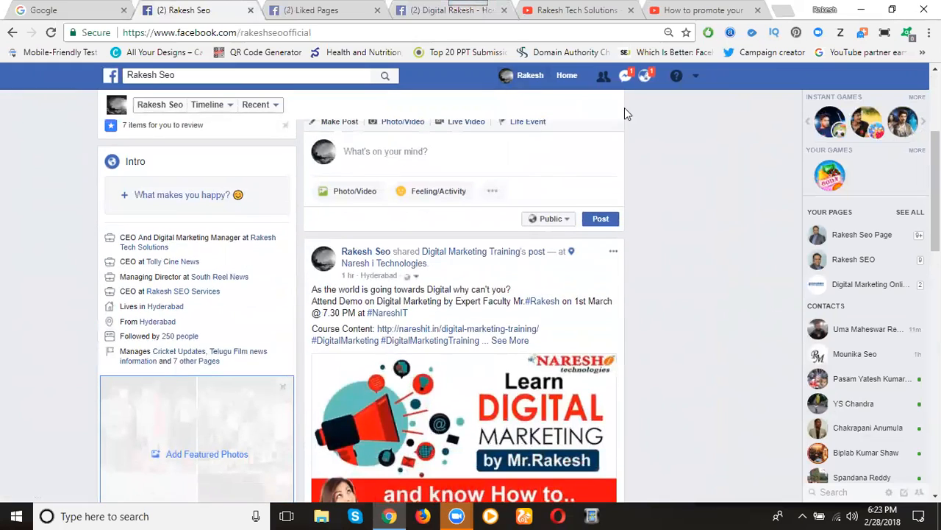
- Close the previous YouTube video, open "How To Post Youtube Videos With Large Thumbnail" in a new tab and select its link for copying
{"action": "left_click", "coordinate": [699, 11]}
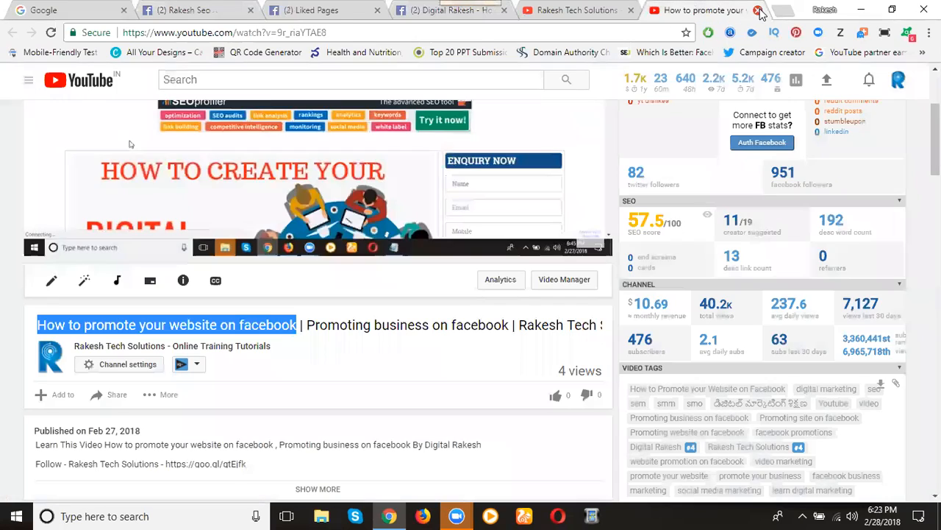
{"action": "left_click", "coordinate": [758, 11]}
{"action": "mouse_move", "coordinate": [680, 158]}
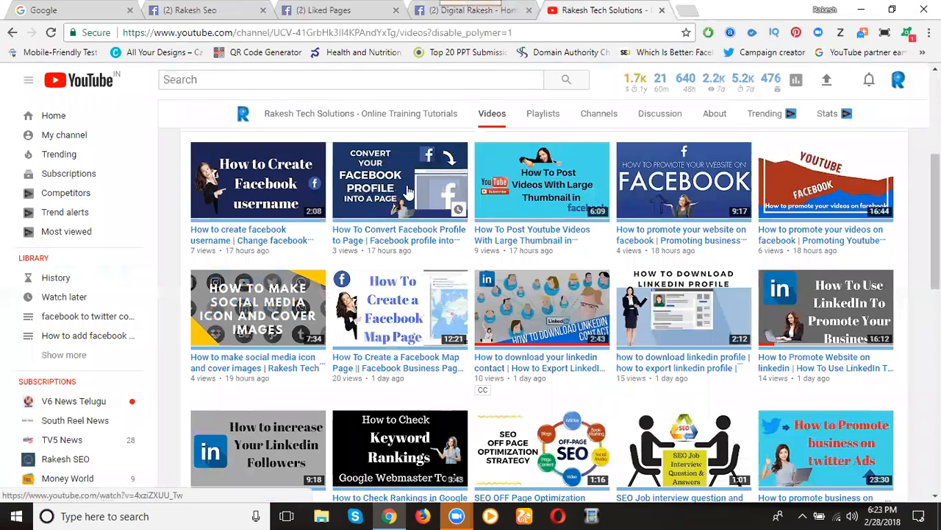
{"action": "middle_click", "coordinate": [545, 190]}
{"action": "left_click", "coordinate": [680, 9]}
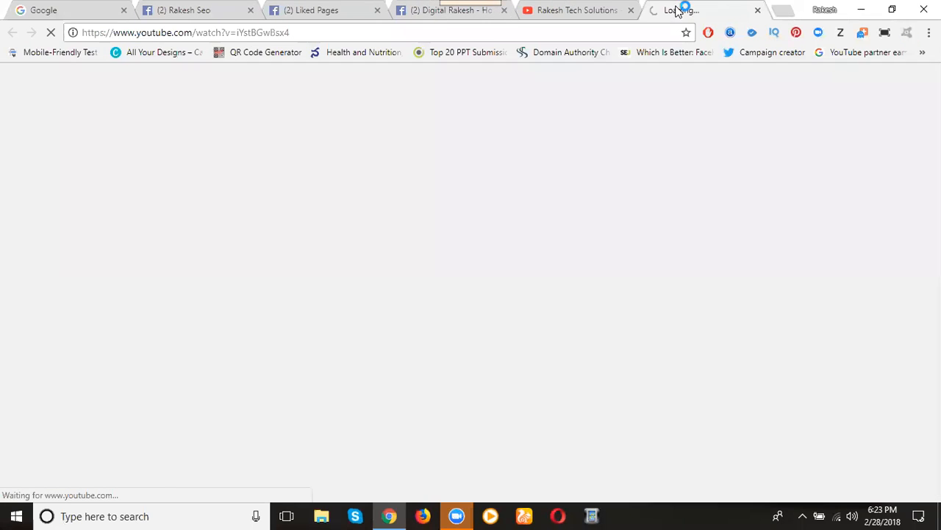
{"action": "left_click", "coordinate": [484, 33]}
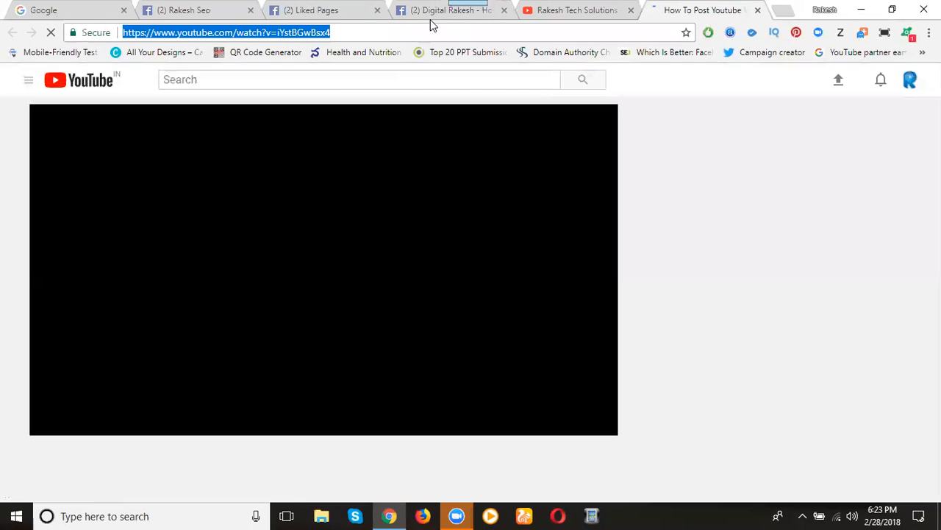
- Return to the personal Facebook profile and start a new post on its timeline
{"action": "left_click", "coordinate": [200, 10]}
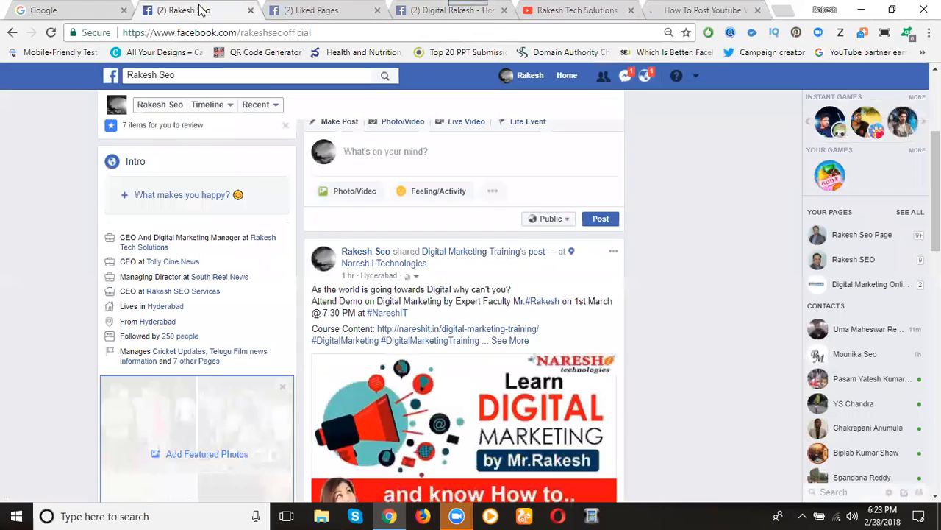
{"action": "left_click", "coordinate": [418, 150]}
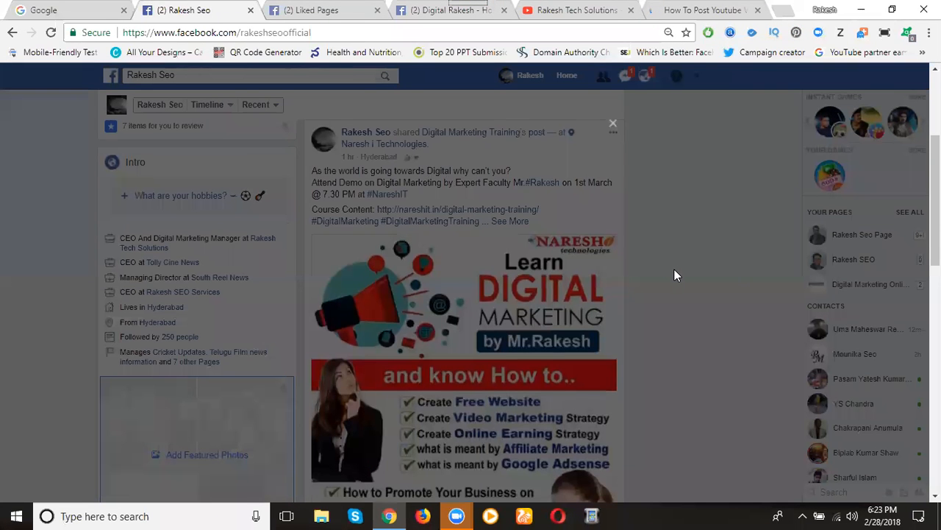